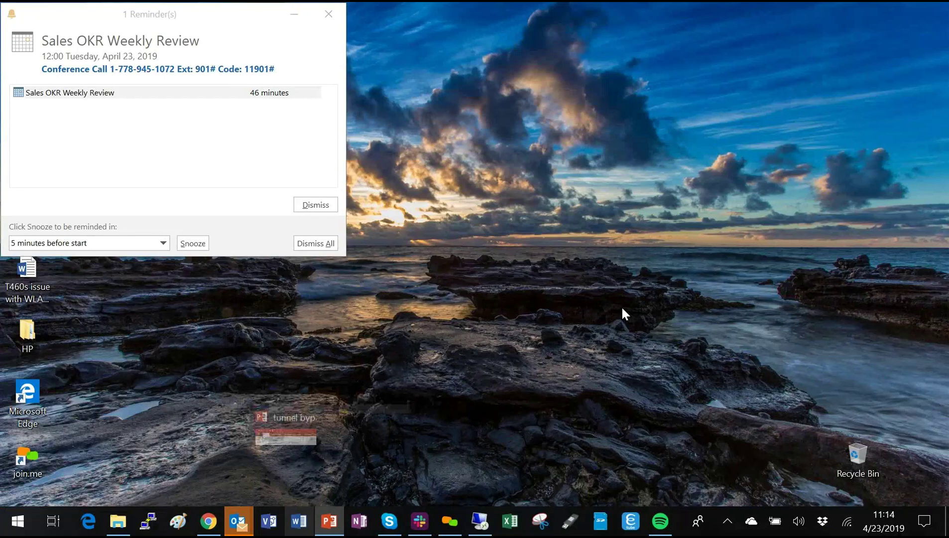
- Switch to the remote session showing the bonding admin dashboard and open the form for adding a classification profile
{"action": "mouse_move", "coordinate": [420, 520]}
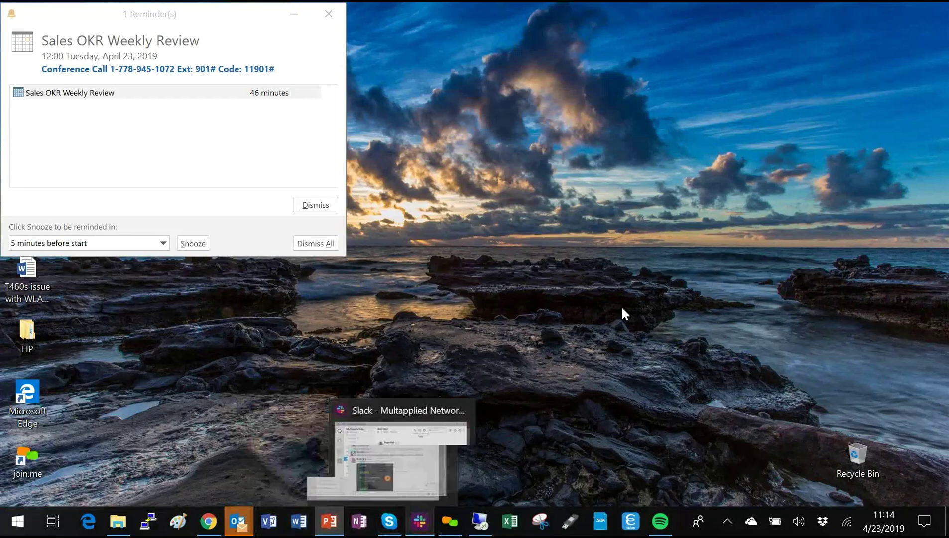
{"action": "key", "text": "Right"}
{"action": "key", "text": "Right"}
{"action": "key", "text": "Return"}
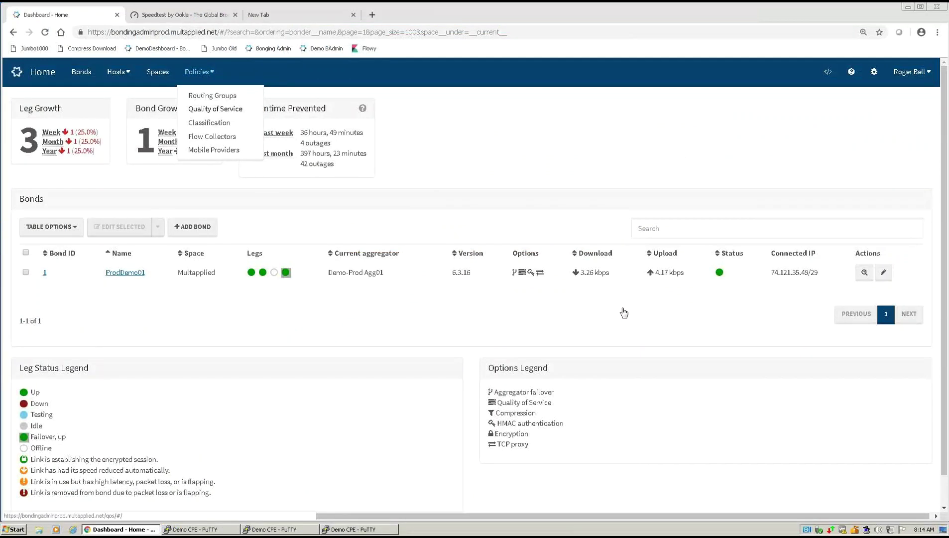
{"action": "left_click", "coordinate": [209, 122]}
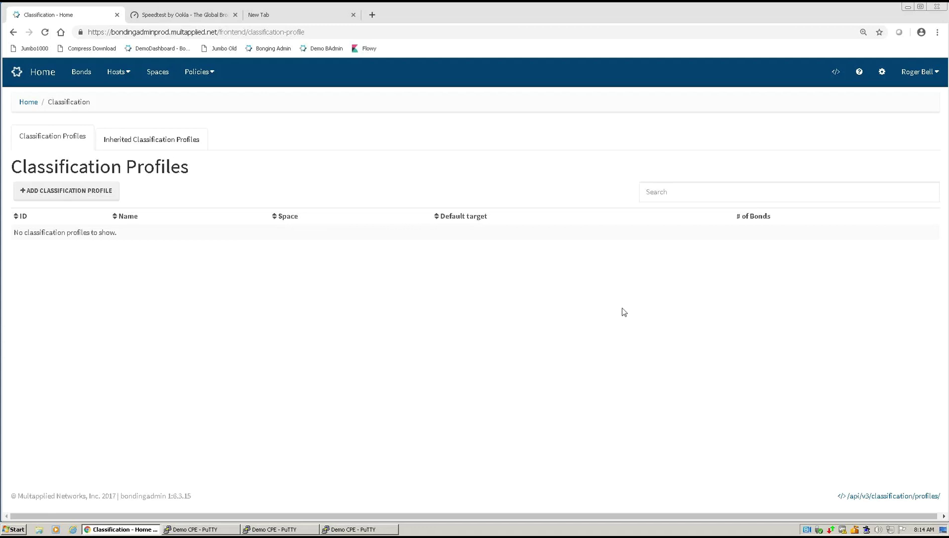
{"action": "key", "text": "Return"}
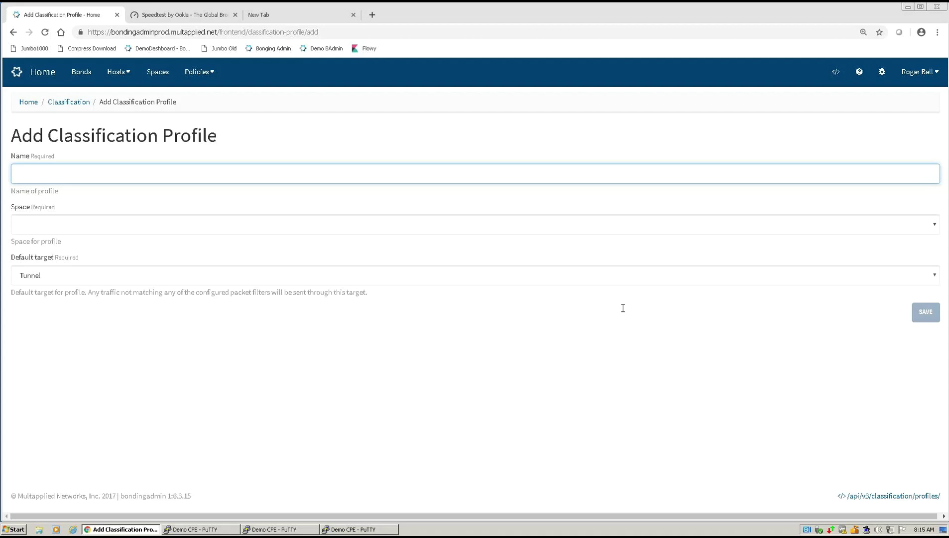
- Name the new classification profile "Basspass Test001"
{"action": "type", "text": "Bass"}
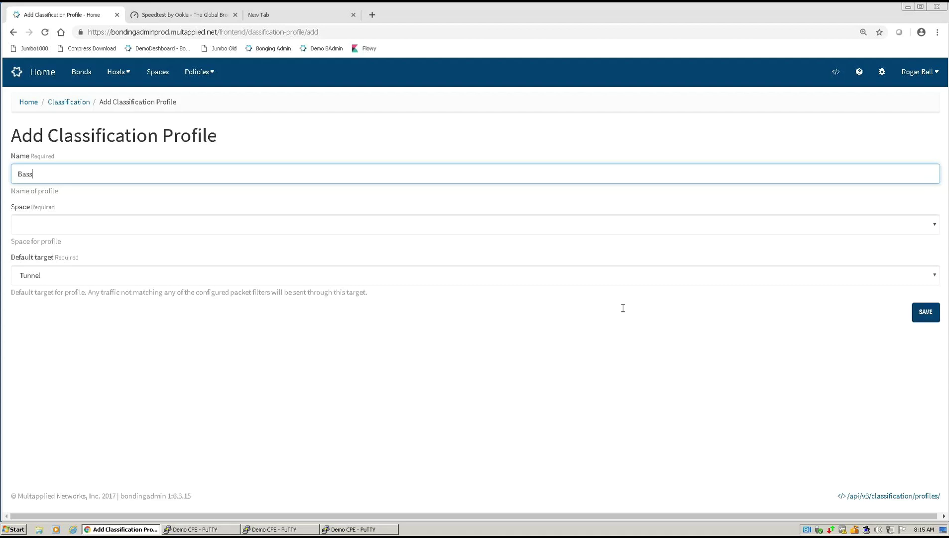
{"action": "type", "text": "pass Te"}
{"action": "type", "text": "st"}
{"action": "type", "text": "0001"}
{"action": "key", "text": "BackSpace"}
{"action": "key", "text": "BackSpace"}
{"action": "type", "text": "1"}
- Set the profile's space to Multapplied (pnsub2) and its default target to Tunnel bypass, and save the profile
{"action": "key", "text": "Tab"}
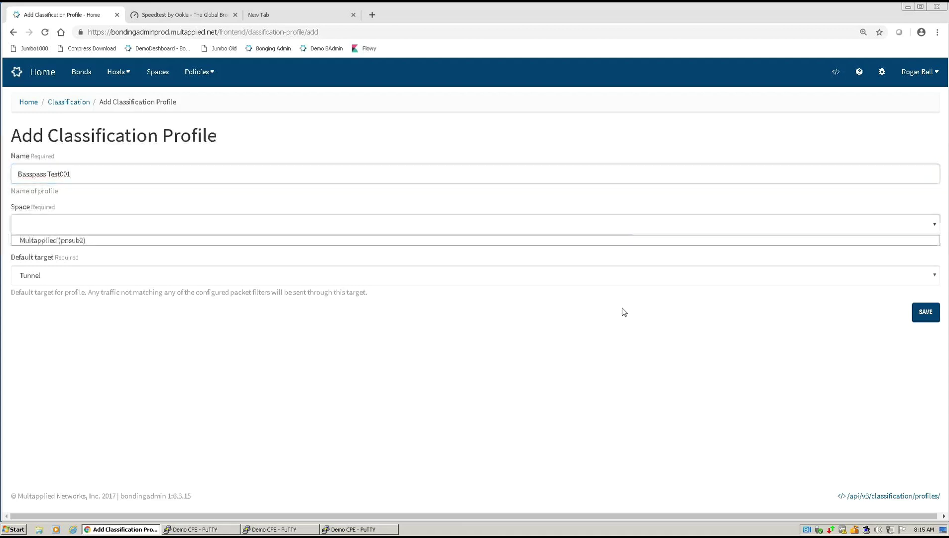
{"action": "key", "text": "Down"}
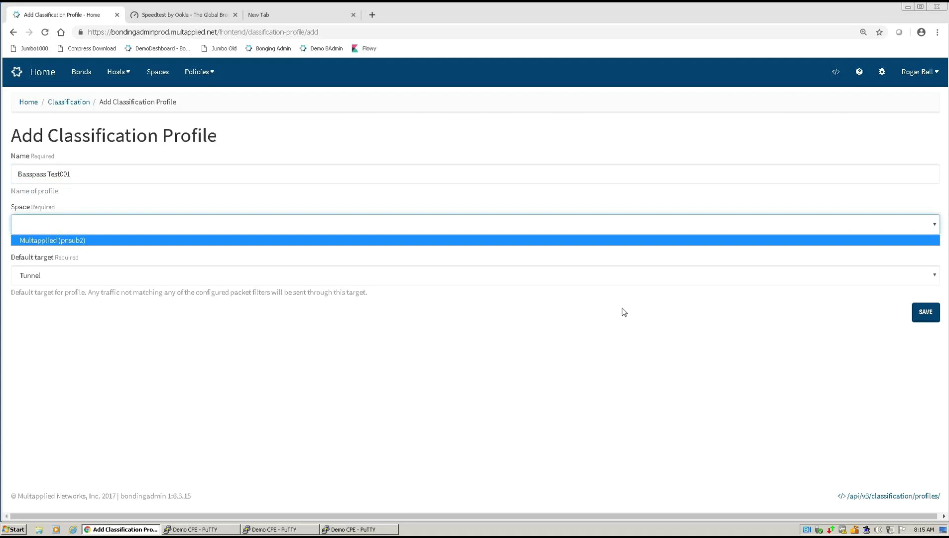
{"action": "key", "text": "Return"}
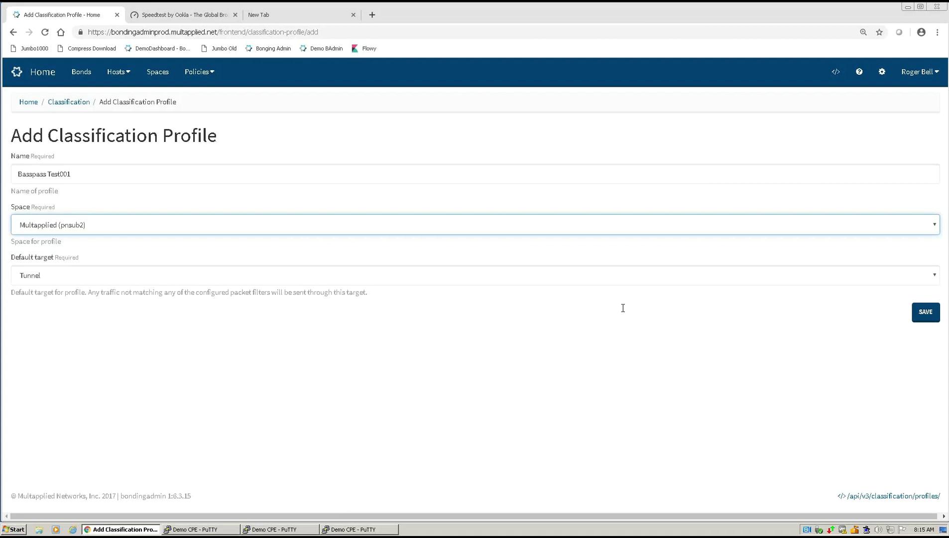
{"action": "key", "text": "Tab"}
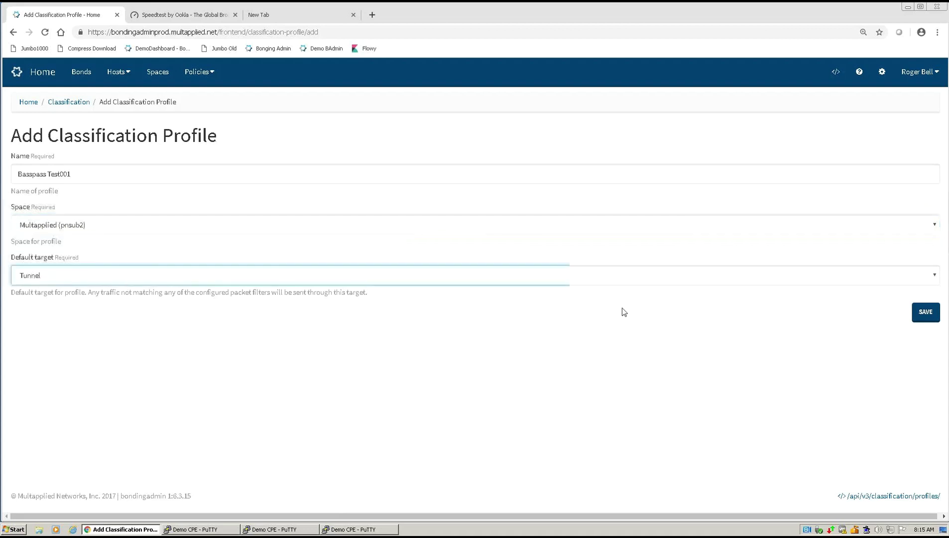
{"action": "key", "text": "alt+Down"}
{"action": "key", "text": "Up"}
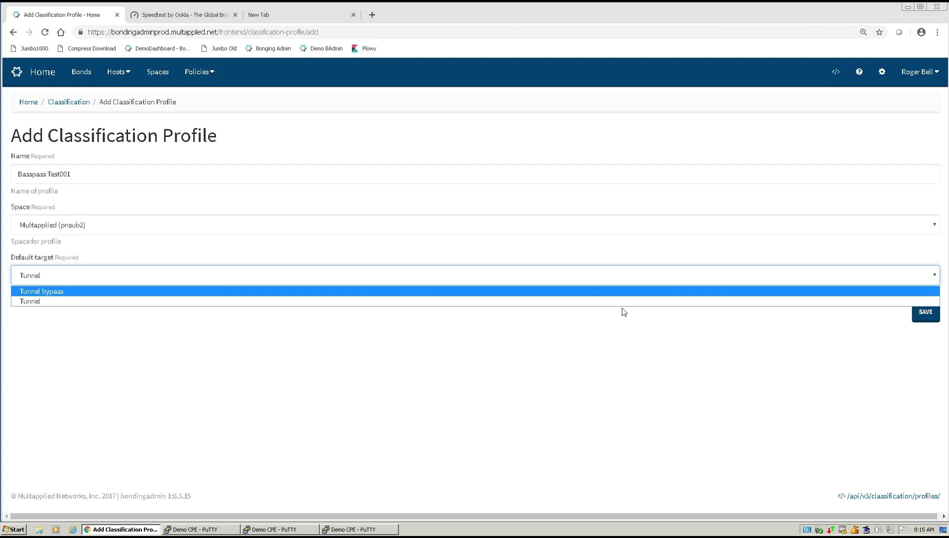
{"action": "key", "text": "Return"}
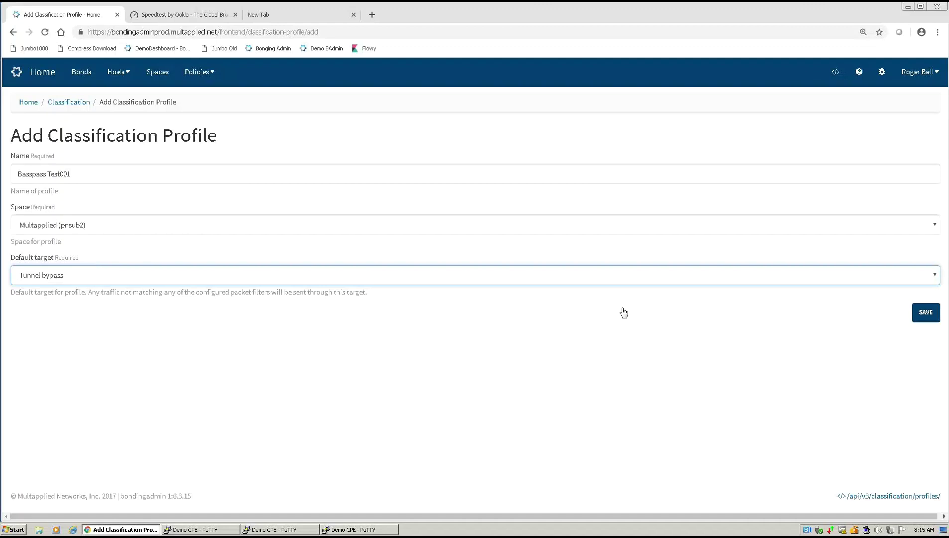
{"action": "key", "text": "Return"}
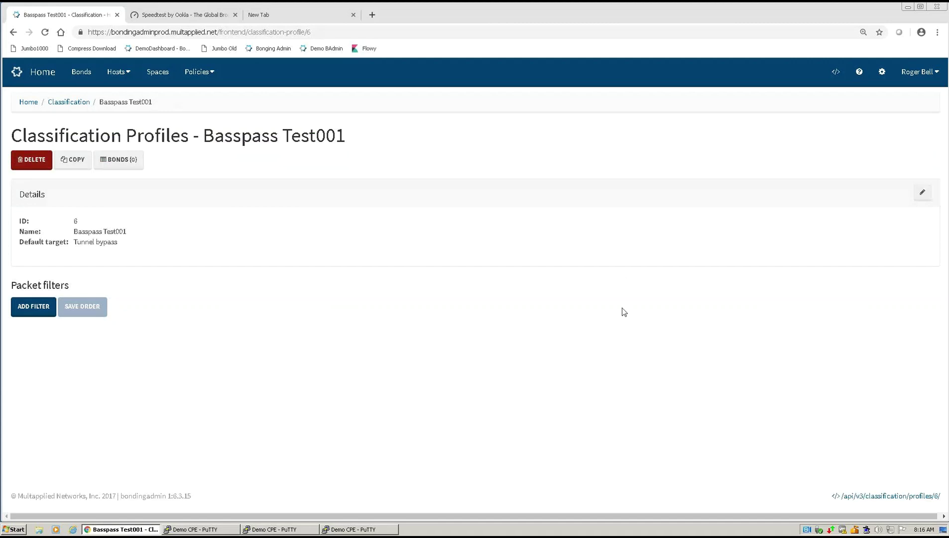
- Add a packet filter to the profile with the comment "Voice to DC" and the target Tunnel
{"action": "key", "text": "Tab"}
{"action": "key", "text": "Return"}
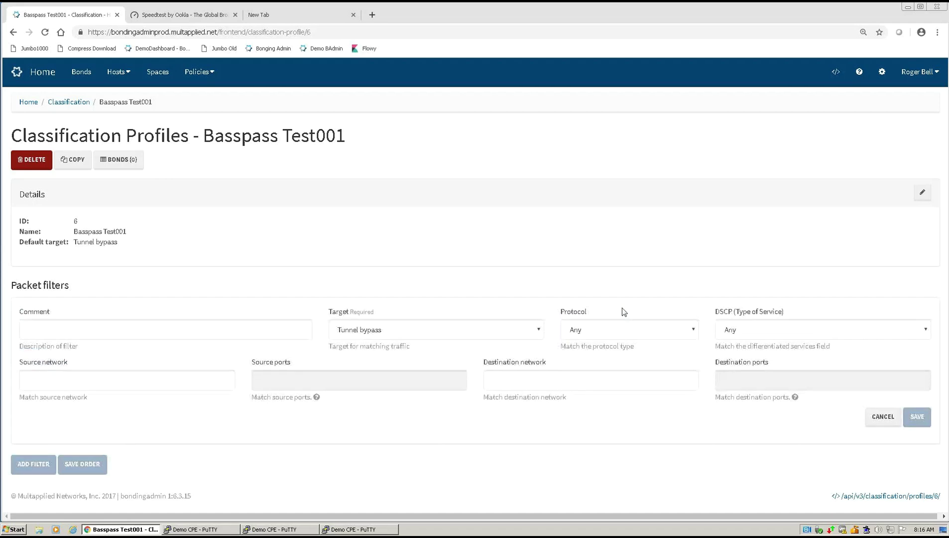
{"action": "key", "text": "Tab"}
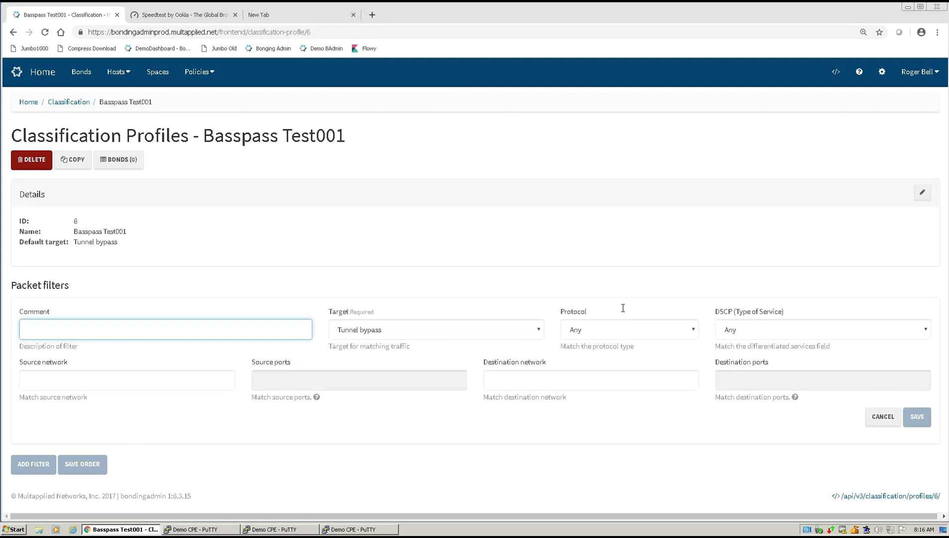
{"action": "type", "text": "Voice to "}
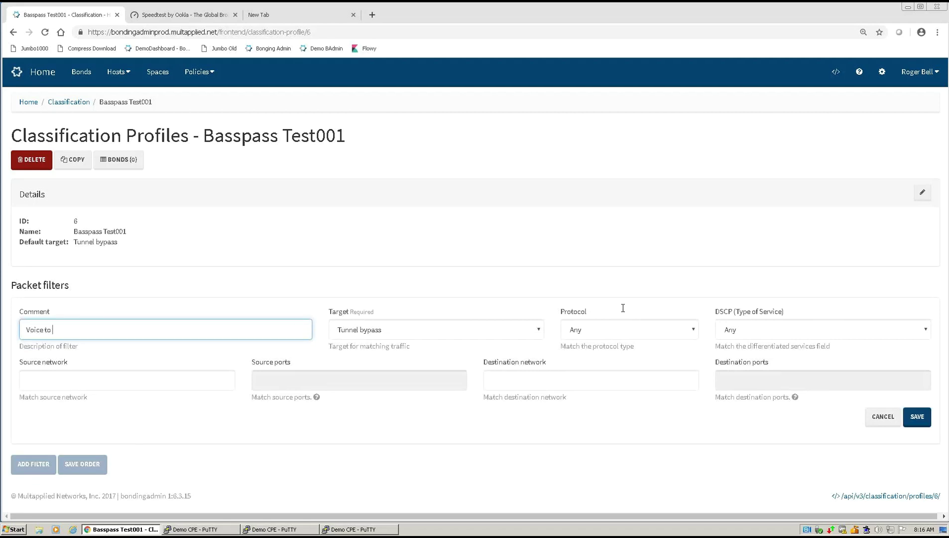
{"action": "type", "text": "DC"}
{"action": "key", "text": "Tab"}
{"action": "key", "text": "alt+Down"}
{"action": "key", "text": "Down"}
{"action": "key", "text": "Escape"}
{"action": "key", "text": "Up"}
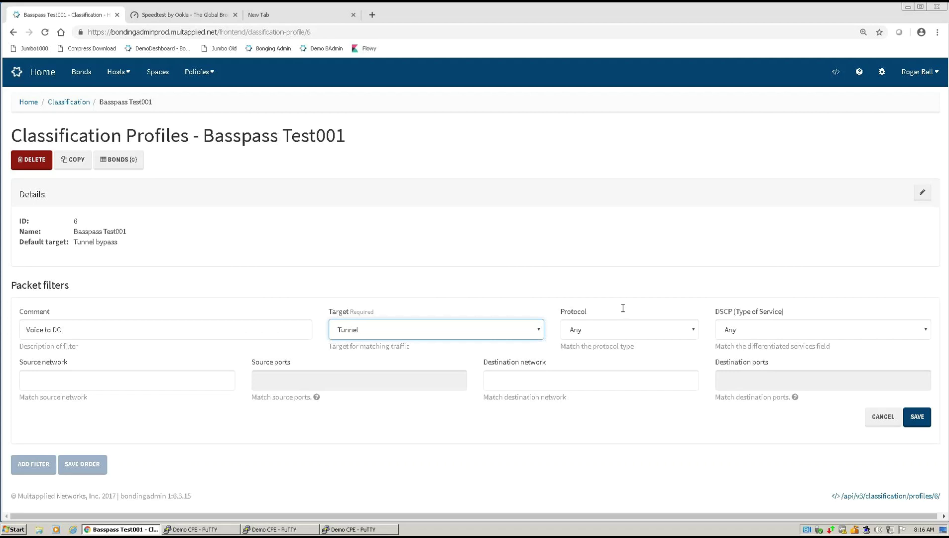
- Set the filter's destination network to 74.121.34.5 and save the filter
{"action": "key", "text": "Tab"}
{"action": "key", "text": "Tab"}
{"action": "key", "text": "Tab"}
{"action": "key", "text": "Tab"}
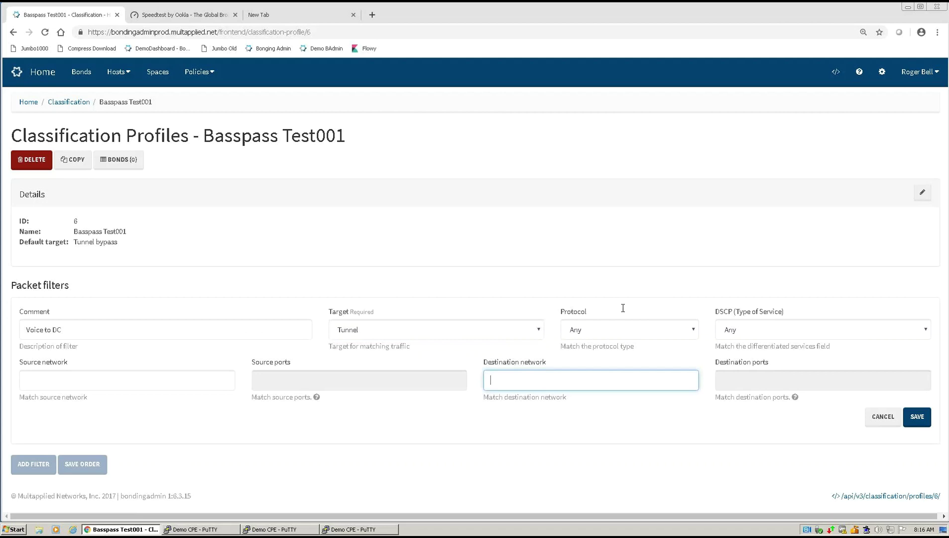
{"action": "type", "text": "74.121.34.5"}
{"action": "key", "text": "Return"}
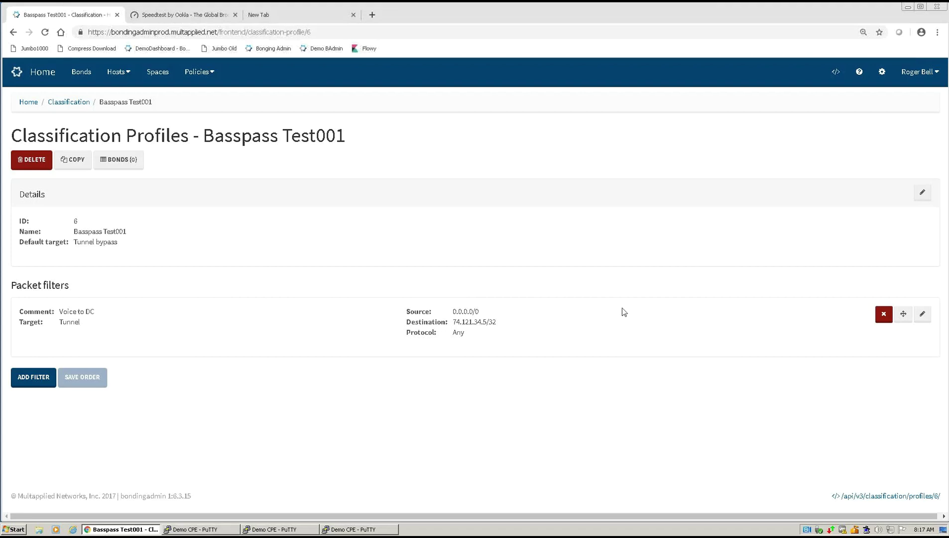
- Run an internet speed test on speedtest.net and look up the public IP address by searching Google for "what is my ip"
{"action": "key", "text": "ctrl+Tab"}
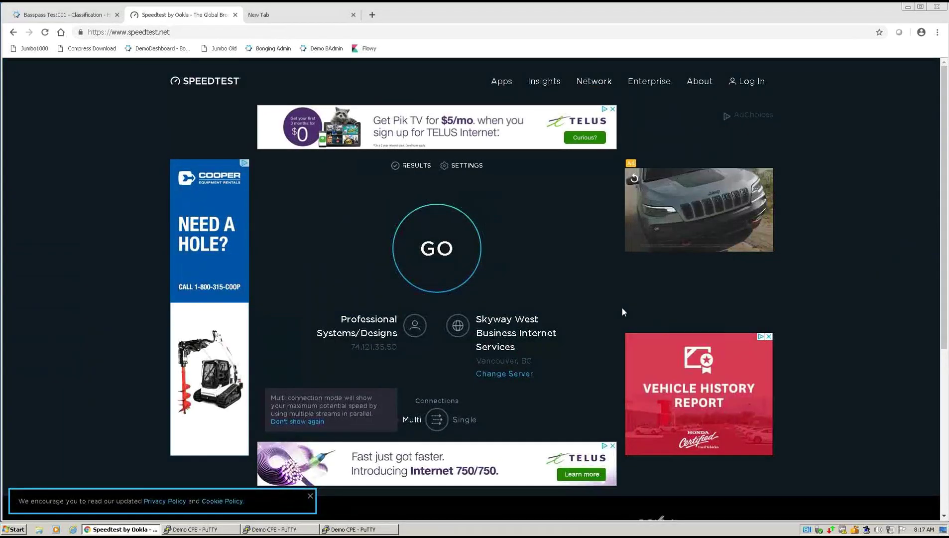
{"action": "key", "text": "Return"}
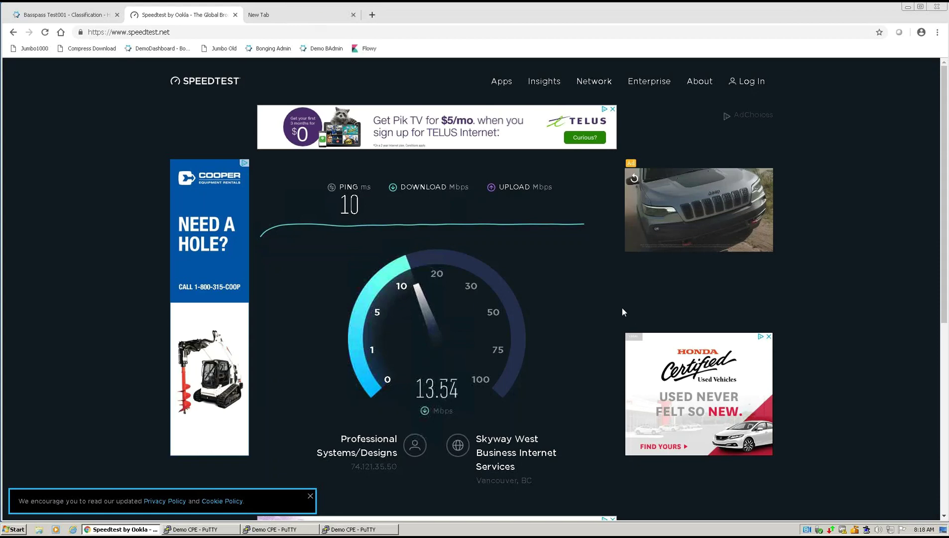
{"action": "key", "text": "ctrl+Tab"}
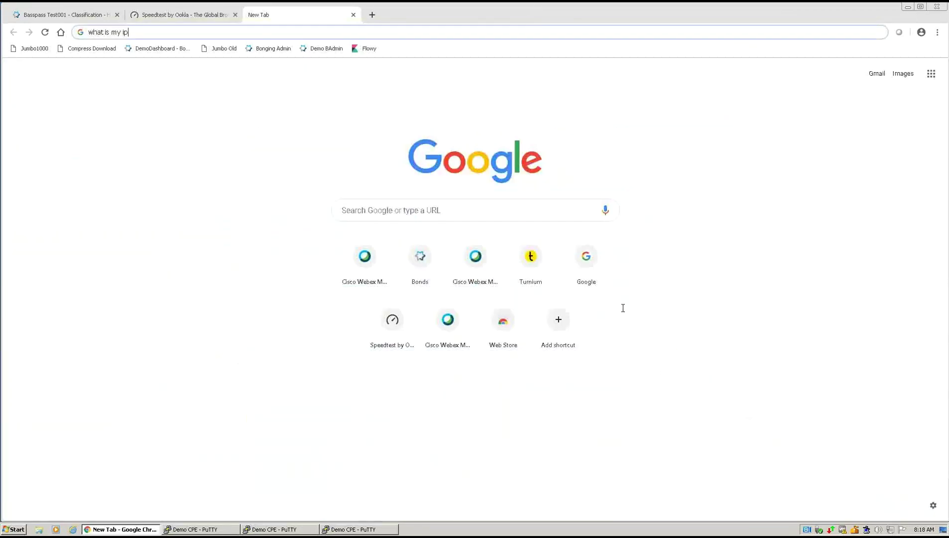
{"action": "key", "text": "Return"}
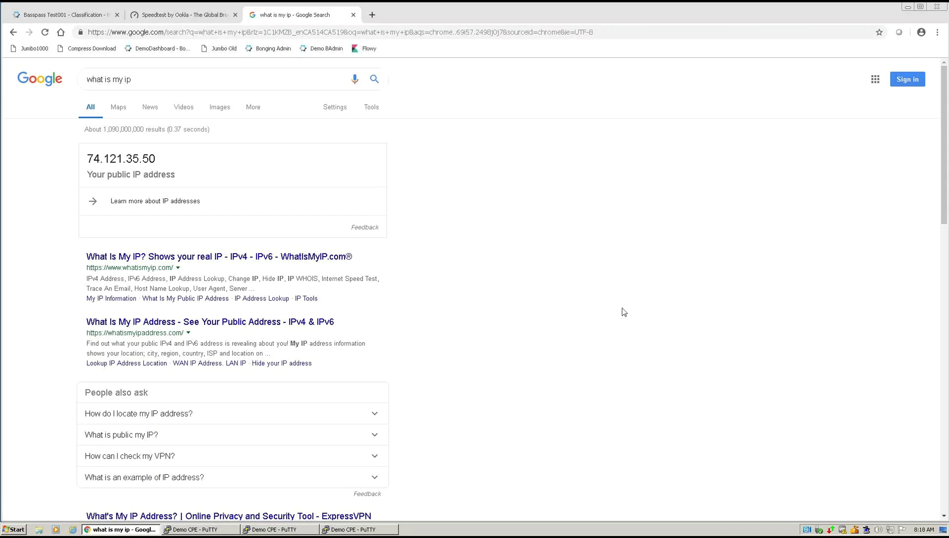
{"action": "key", "text": "ctrl+1"}
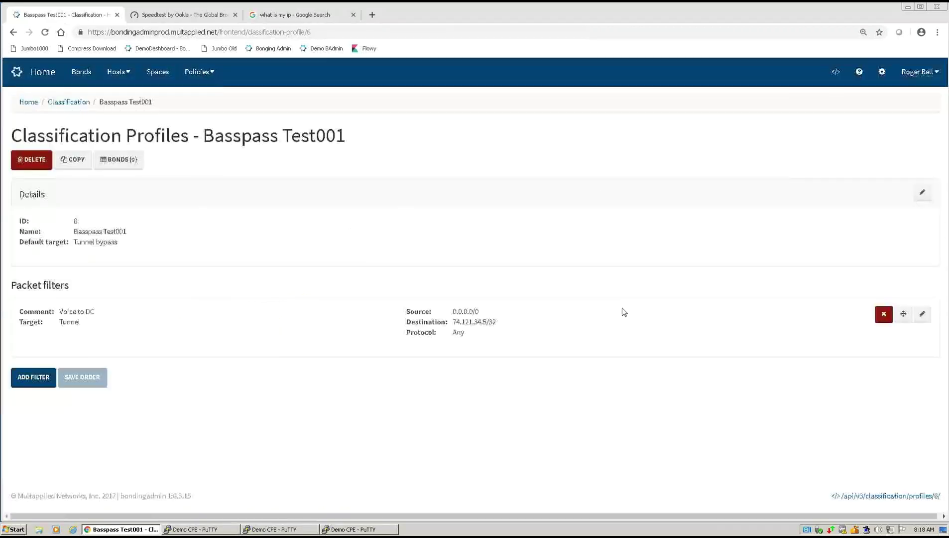
{"action": "key", "text": "ctrl+Tab"}
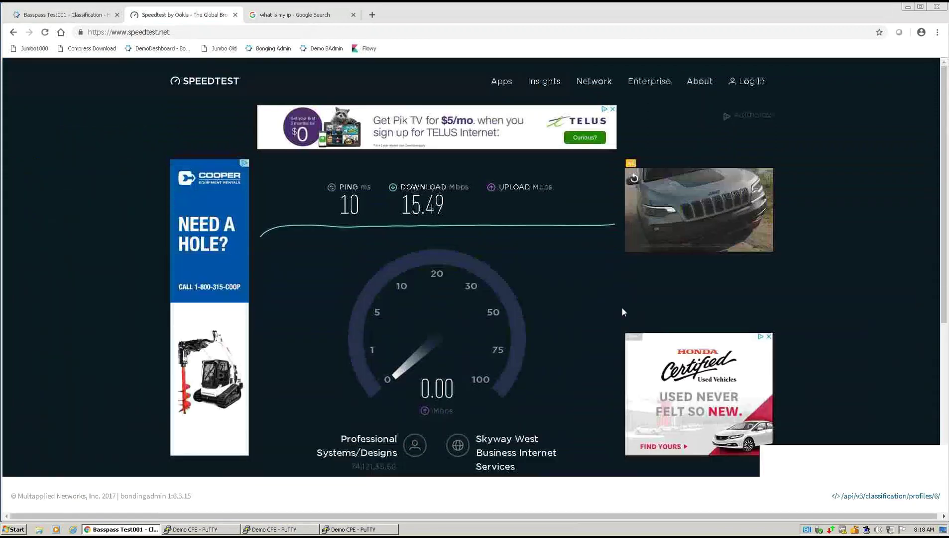
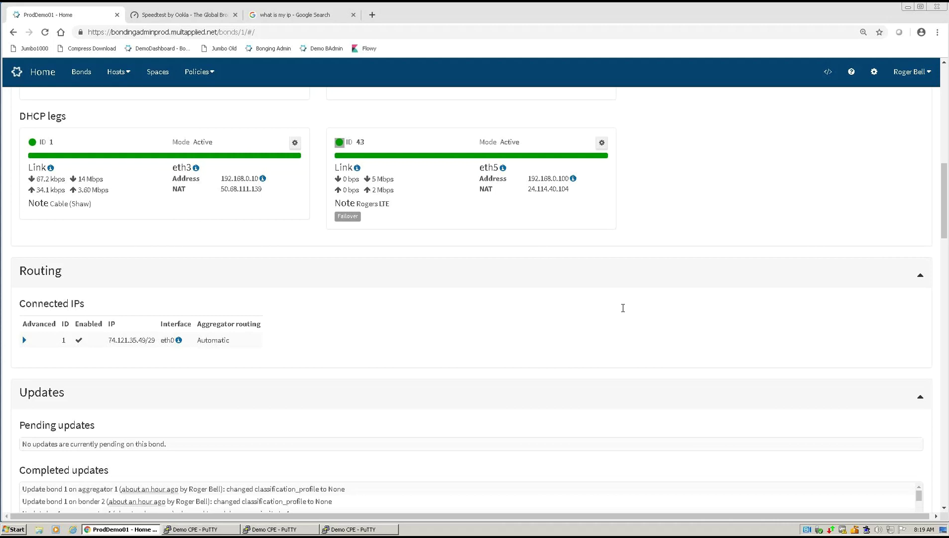
- Review the ProdDemo01 bond's legs, status and configuration, and check the list of classification profiles
{"action": "scroll", "coordinate": [624, 312], "scroll_direction": "up", "scroll_amount": 1}
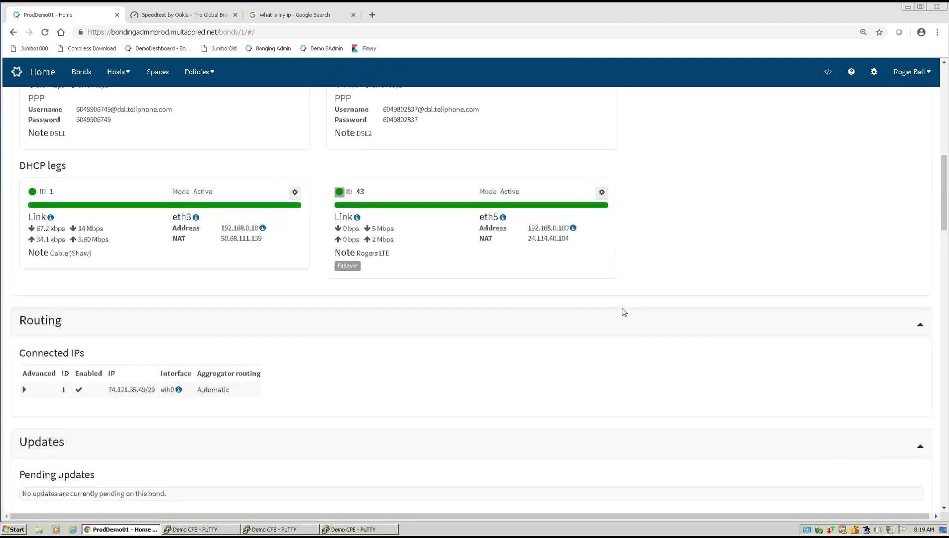
{"action": "scroll", "coordinate": [624, 312], "scroll_direction": "up", "scroll_amount": 2}
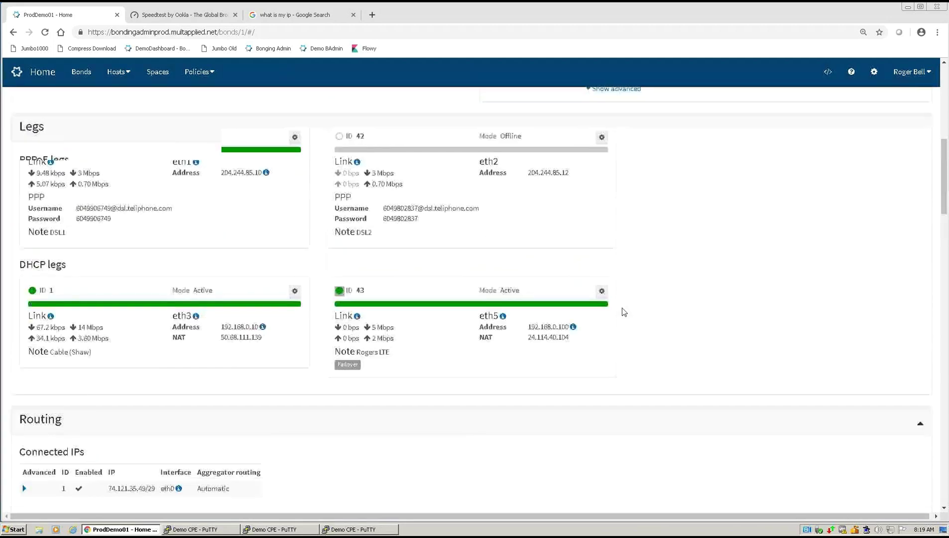
{"action": "scroll", "coordinate": [624, 312], "scroll_direction": "up", "scroll_amount": 3}
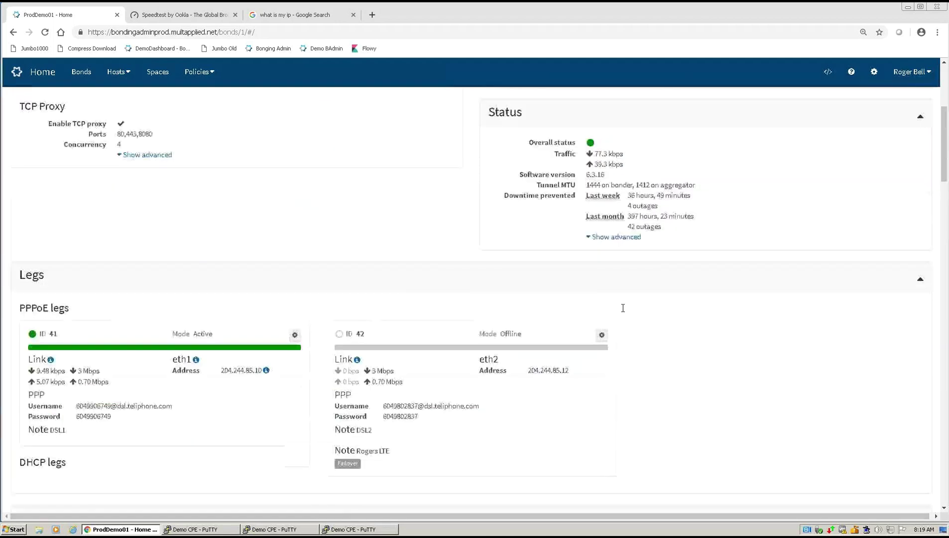
{"action": "scroll", "coordinate": [623, 308], "scroll_direction": "up", "scroll_amount": 5}
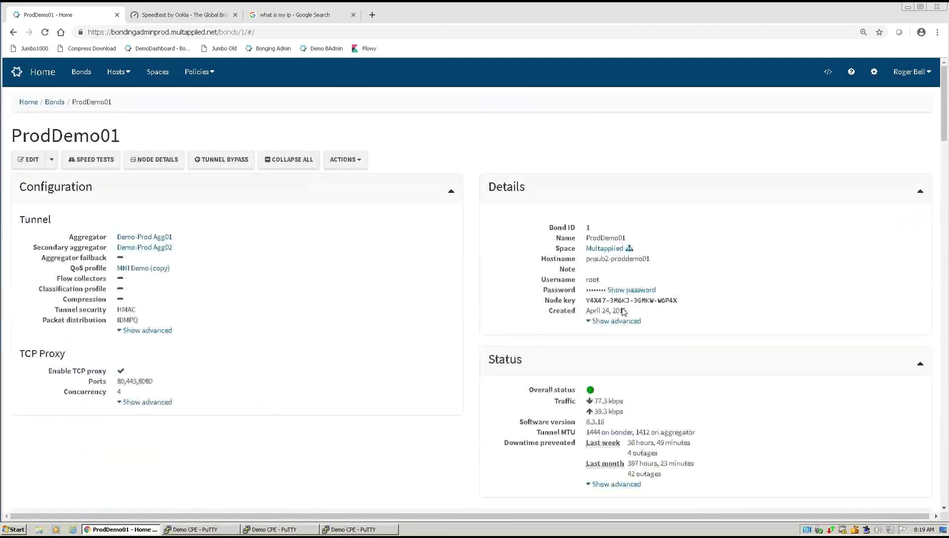
{"action": "left_click", "coordinate": [199, 72]}
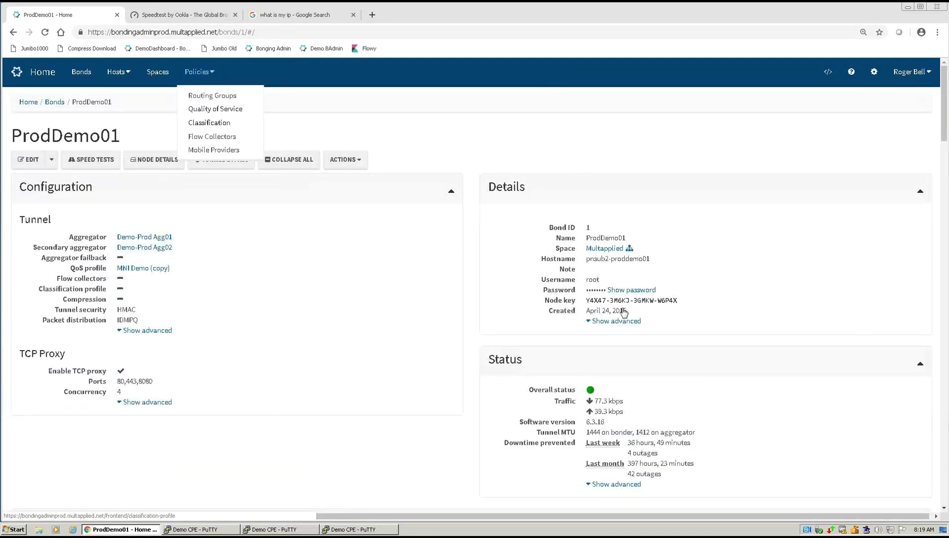
{"action": "left_click", "coordinate": [209, 123]}
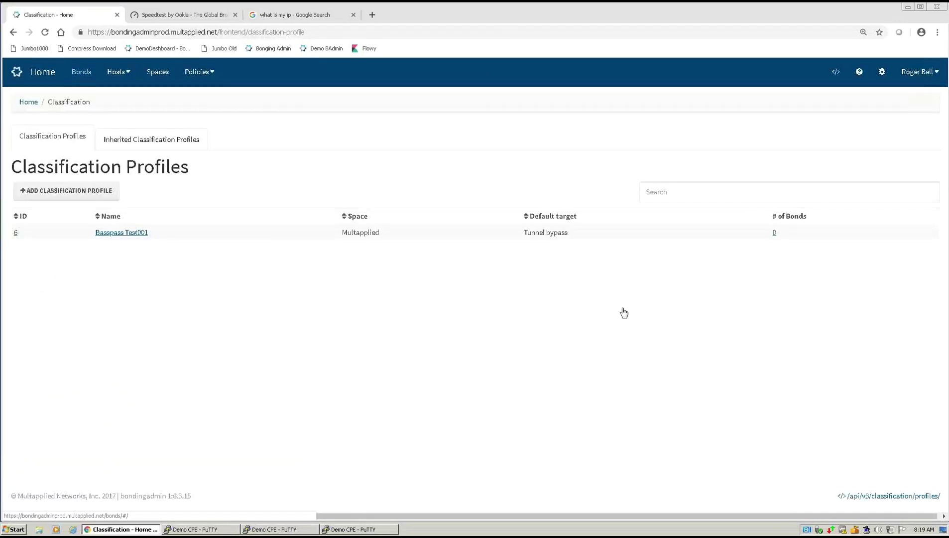
- Open the ProdDemo01 bond's tunnel bypass settings and choose the Multapplied-Basspass Test001 classification profile
{"action": "left_click", "coordinate": [82, 72]}
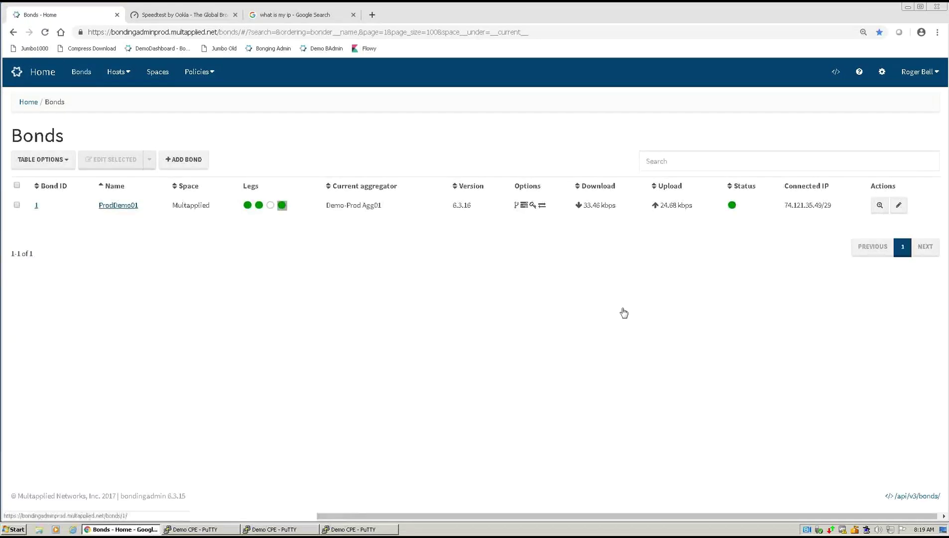
{"action": "left_click", "coordinate": [118, 206]}
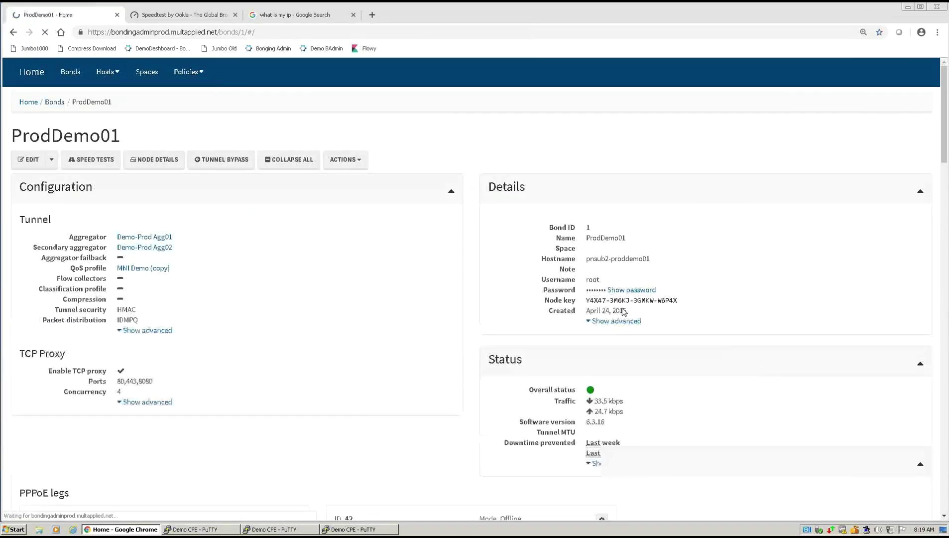
{"action": "left_click", "coordinate": [221, 159]}
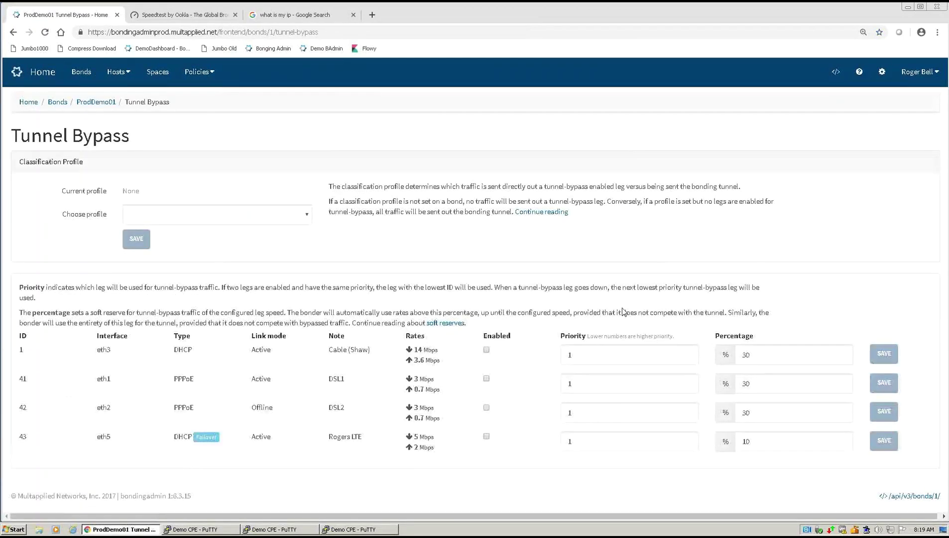
{"action": "key", "text": "Down"}
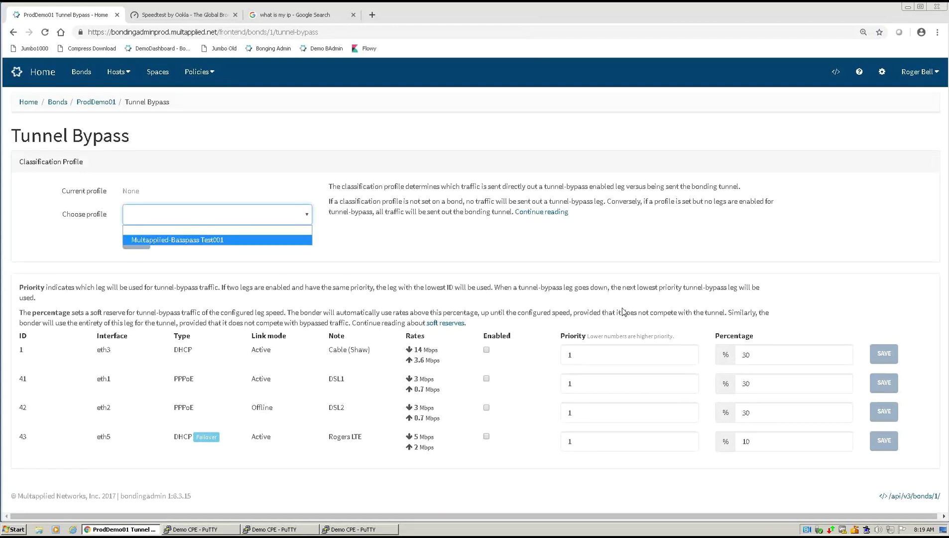
{"action": "key", "text": "Return"}
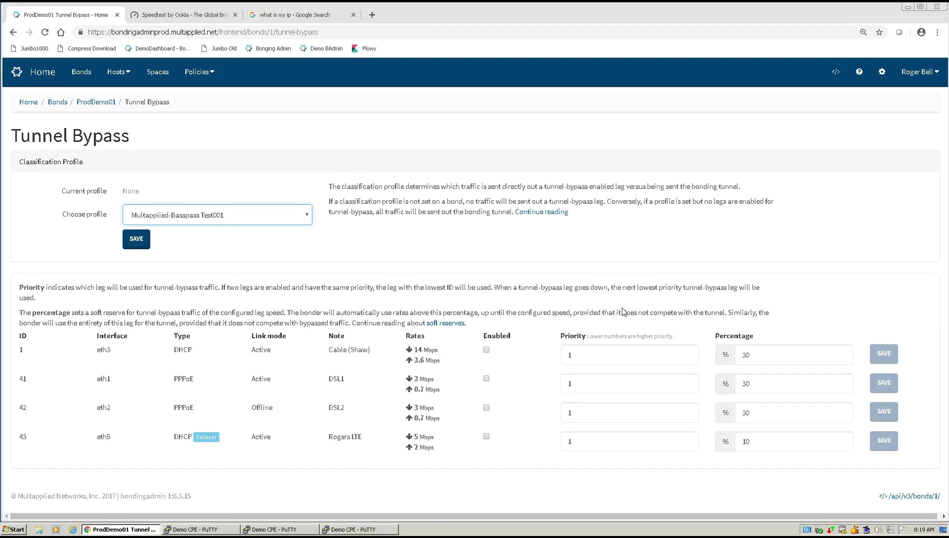
- Enable tunnel bypass on the DSL1 leg only and set the Cable (Shaw) leg's priority to 2
{"action": "left_click", "coordinate": [486, 378]}
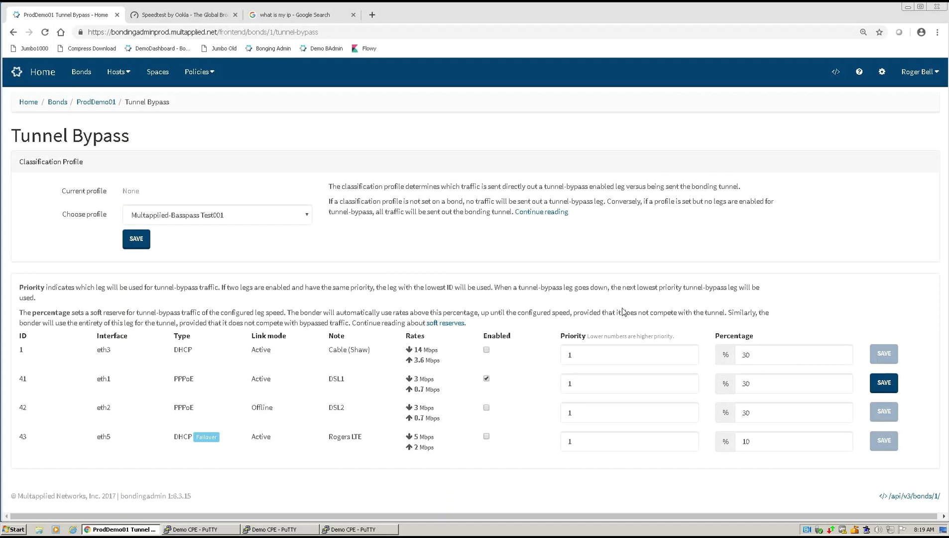
{"action": "key", "text": "space"}
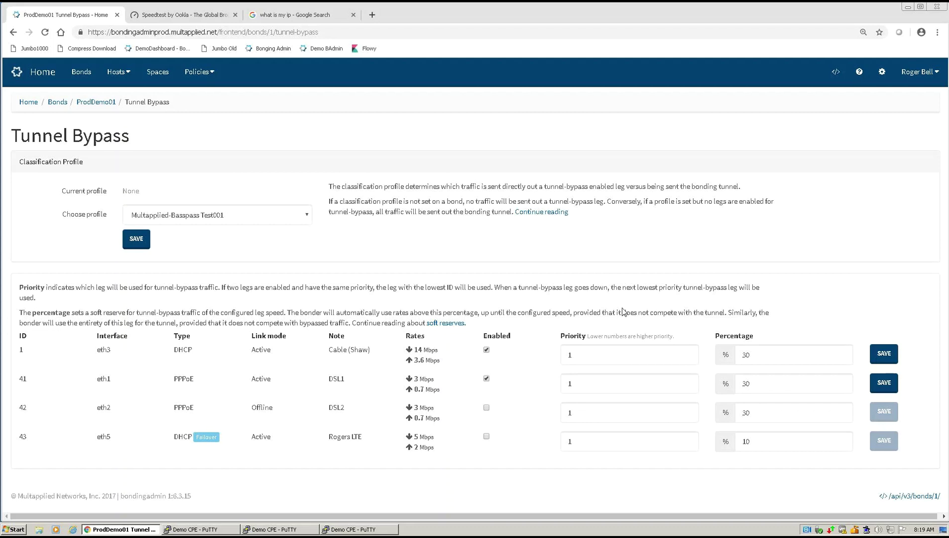
{"action": "key", "text": "Tab"}
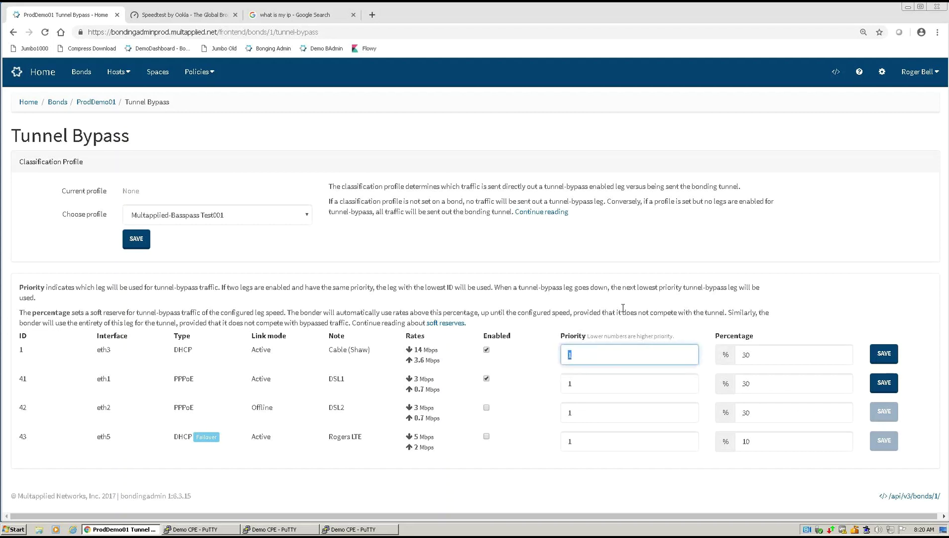
{"action": "type", "text": "2"}
{"action": "key", "text": "Return"}
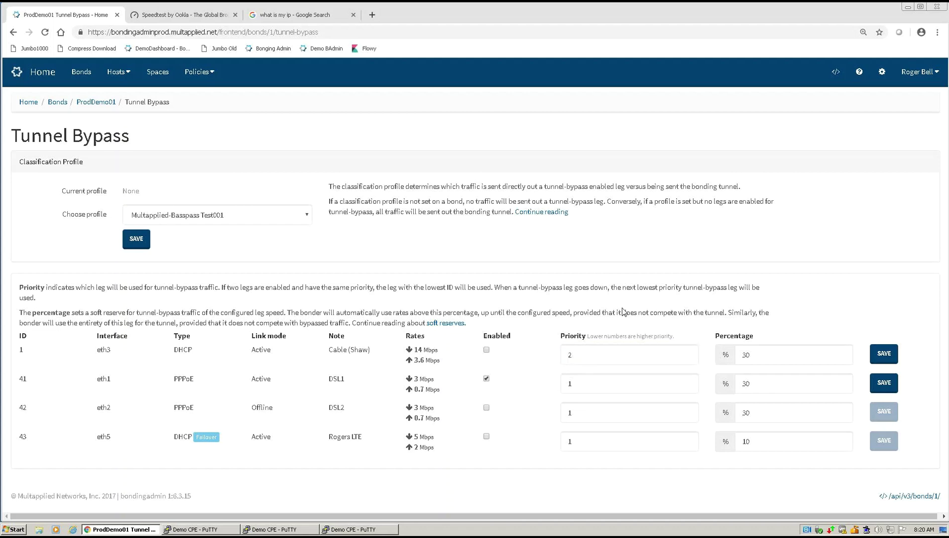
- Set the bypass priority to 5 for the Rogers LTE leg and 3 for the DSL2 leg, and save the profile and leg settings
{"action": "key", "text": "Tab"}
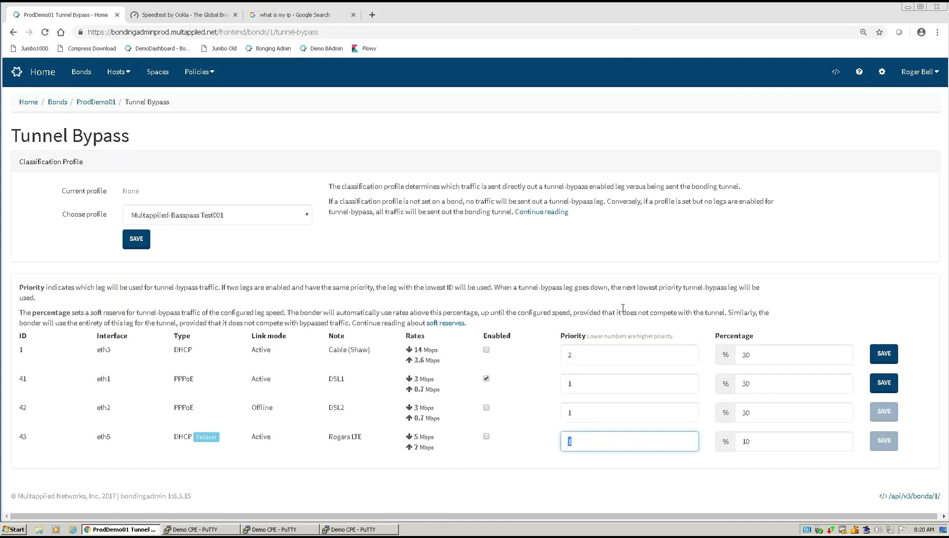
{"action": "type", "text": "5"}
{"action": "key", "text": "shift+Tab"}
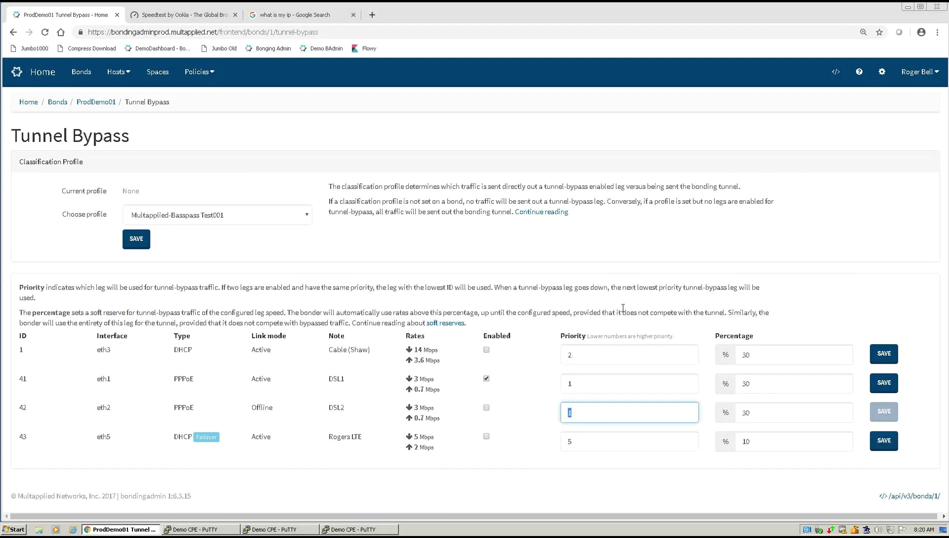
{"action": "type", "text": "3"}
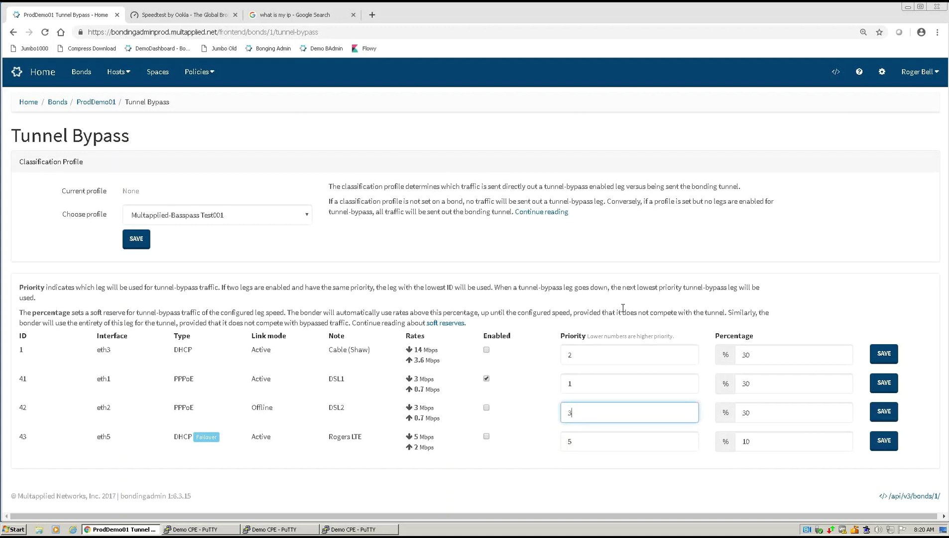
{"action": "key", "text": "Return"}
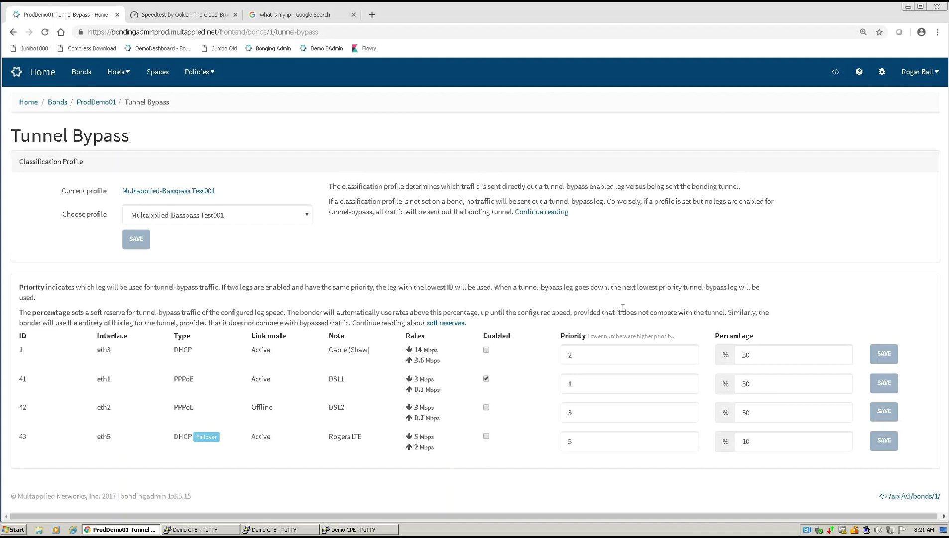
- Return to the ProdDemo01 bond and check its classification profile and the tunnel bypass labels on its legs
{"action": "key", "text": "alt+Left"}
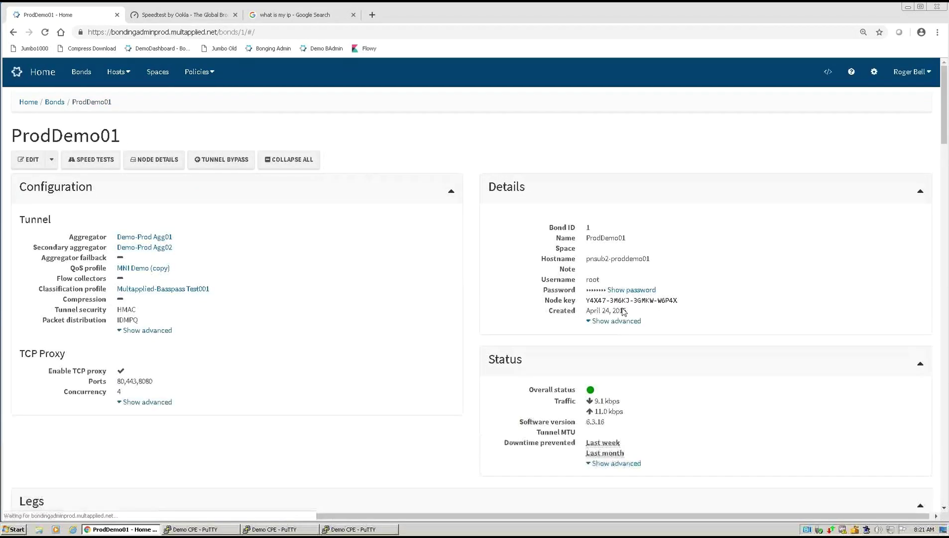
{"action": "scroll", "coordinate": [623, 312], "scroll_direction": "down", "scroll_amount": 4}
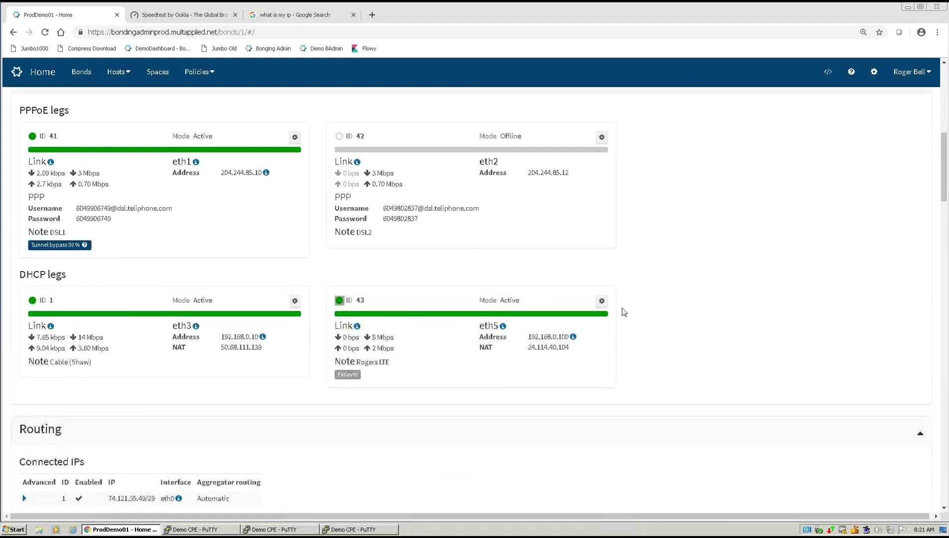
- Refresh the Google "what is my ip" lookup and start another speed test on speedtest.net
{"action": "key", "text": "ctrl+3"}
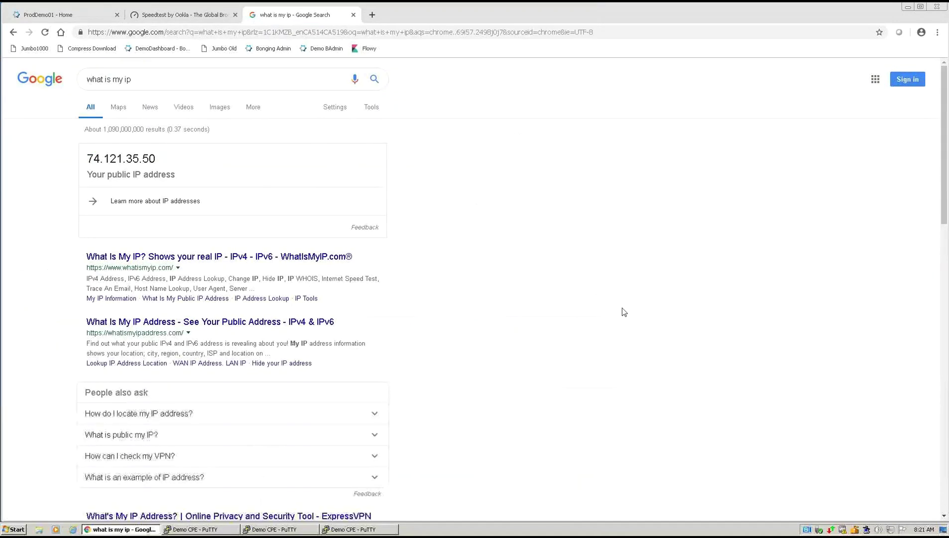
{"action": "key", "text": "F5"}
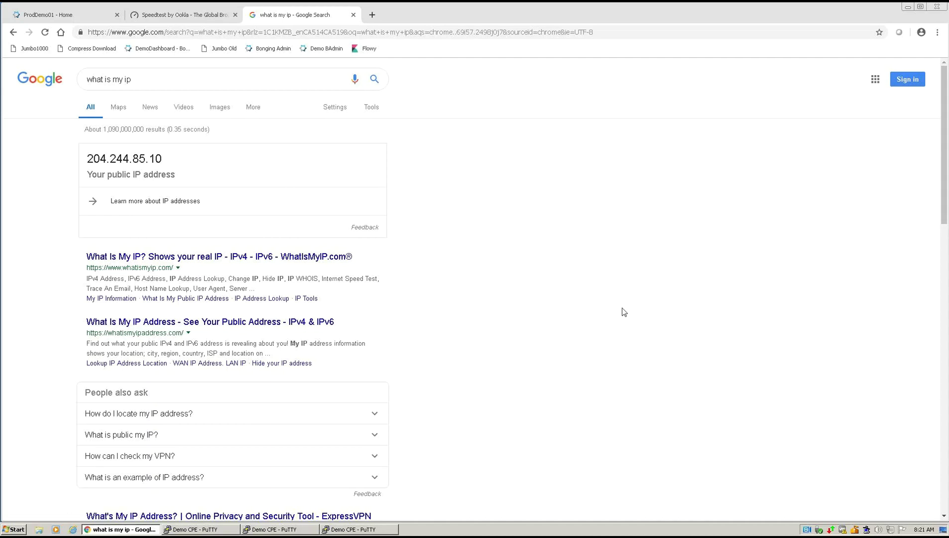
{"action": "key", "text": "ctrl+shift+Tab"}
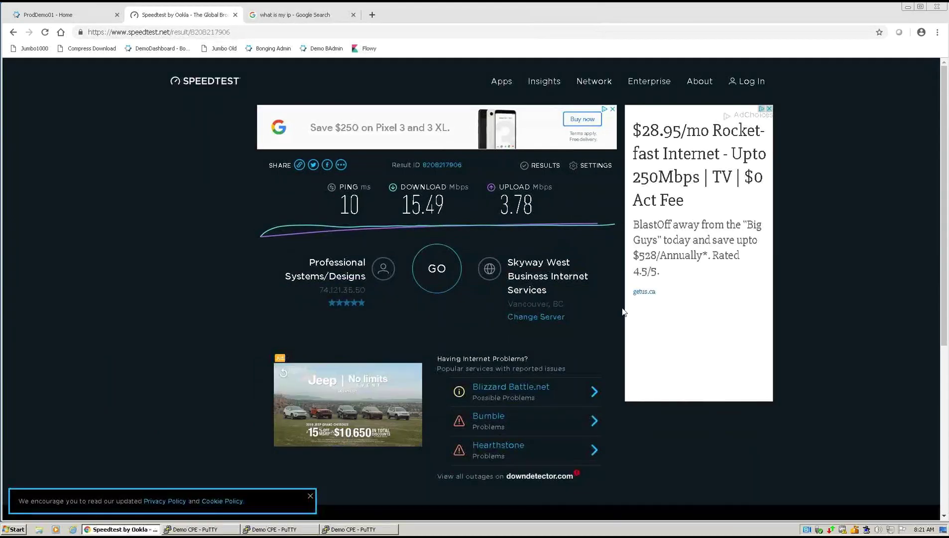
{"action": "left_click", "coordinate": [623, 312]}
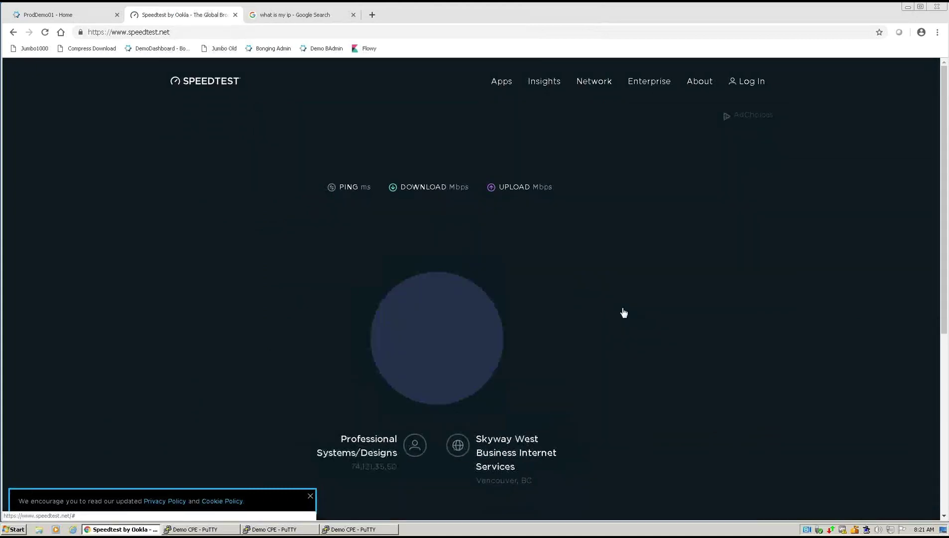